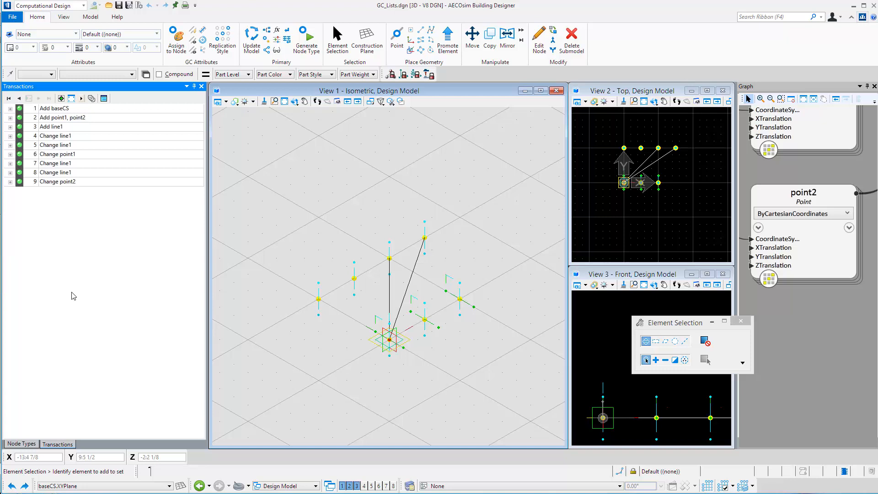
Step: Unplay all transactions, then replay them one at a time through to the final Change point2 transaction
click(10, 99)
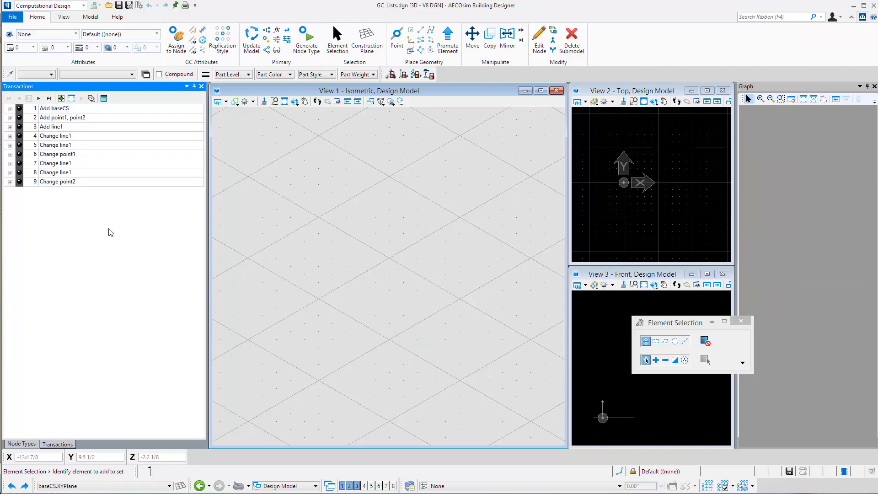
click(39, 99)
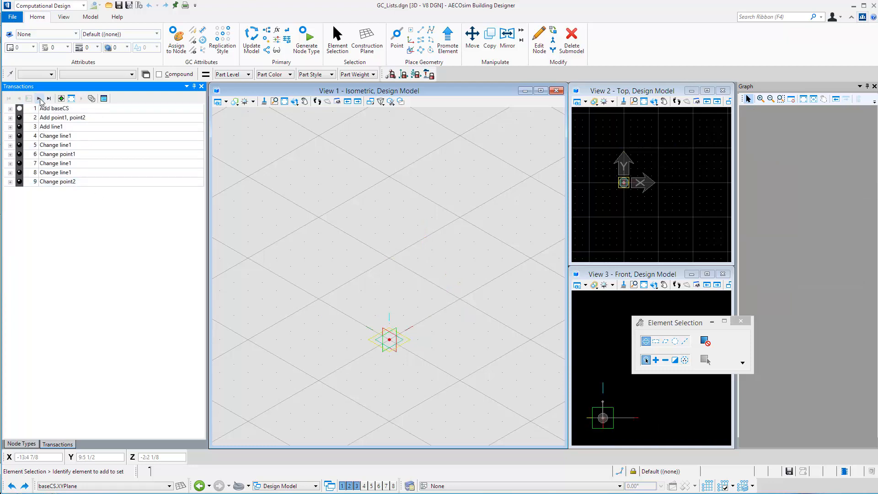
click(39, 98)
click(38, 98)
click(39, 98)
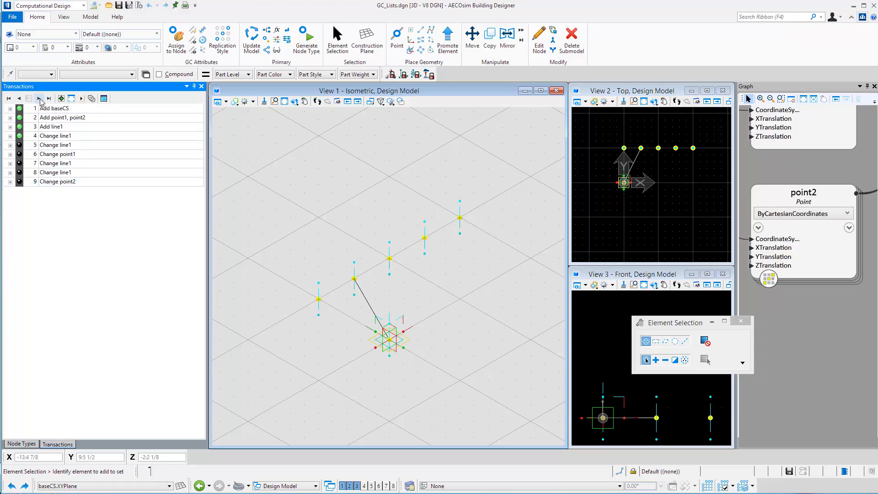
click(39, 98)
click(39, 98)
click(39, 98)
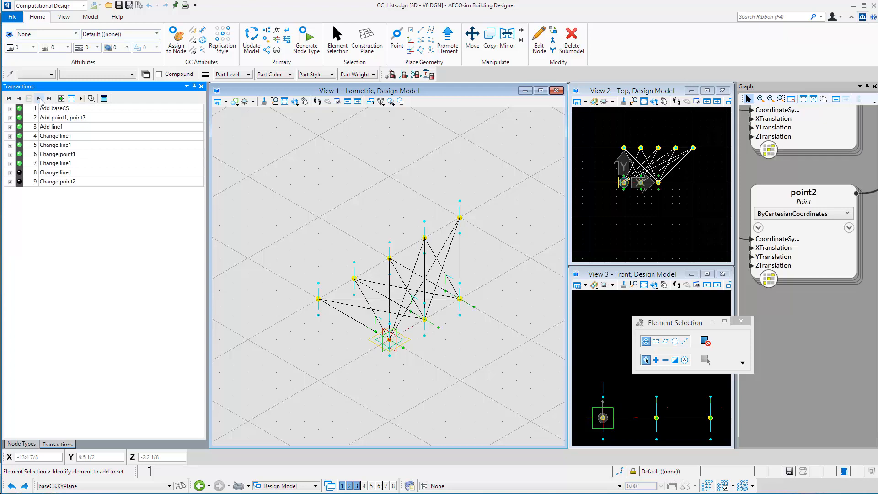
click(39, 98)
click(40, 98)
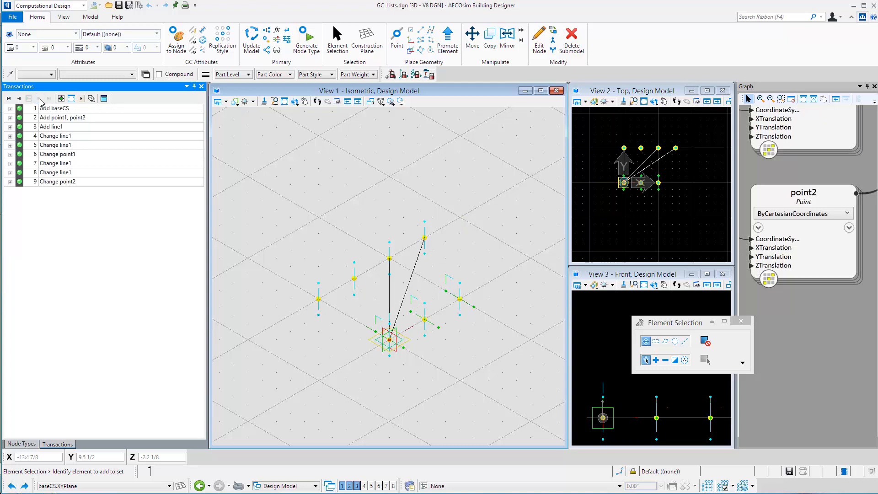
Step: Suppress the sixth transaction, Change point1, and replay the transactions that follow it one by one
right_click(57, 122)
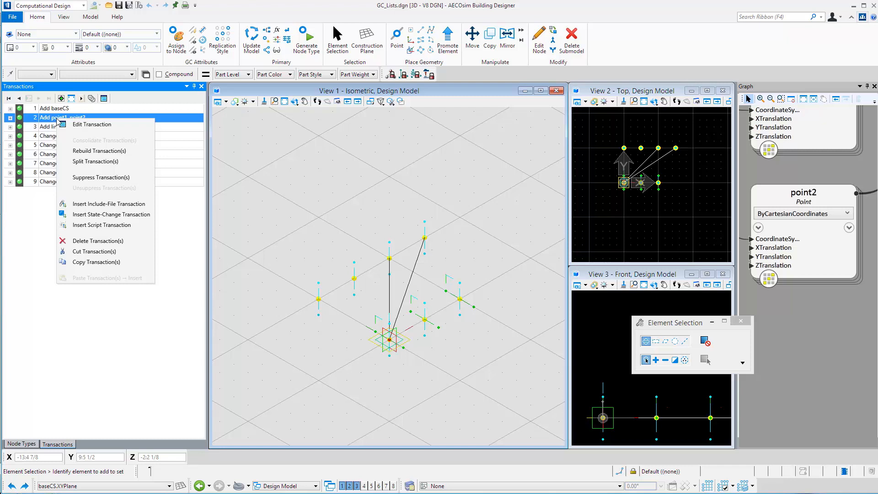
click(36, 227)
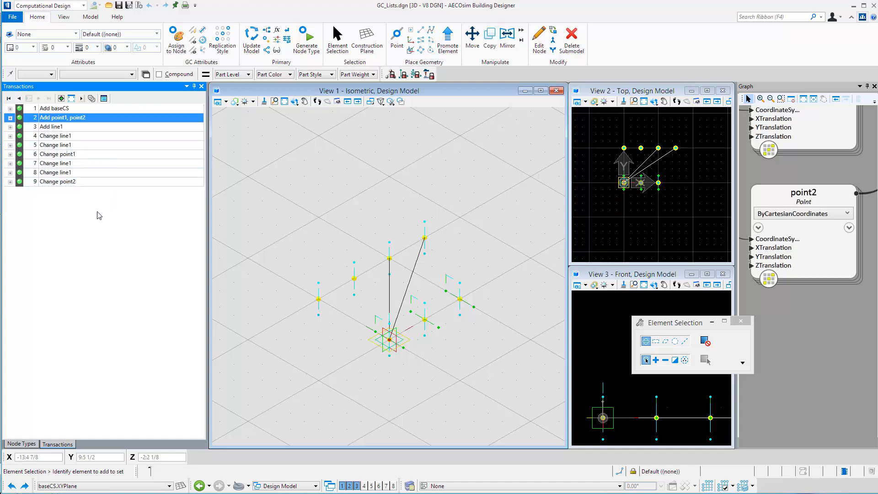
double_click(82, 156)
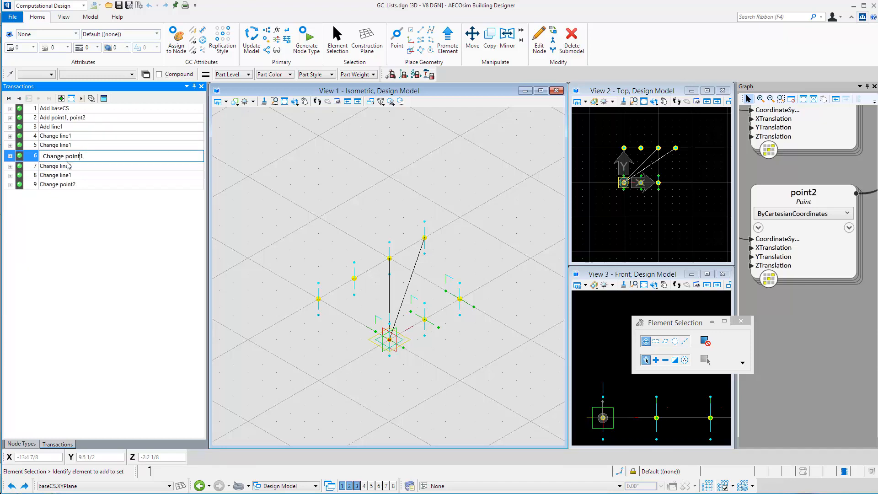
right_click(33, 156)
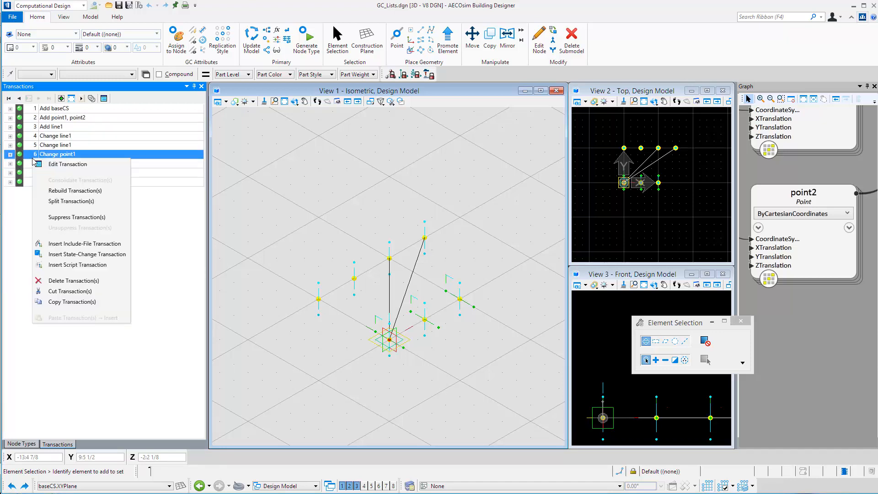
click(75, 218)
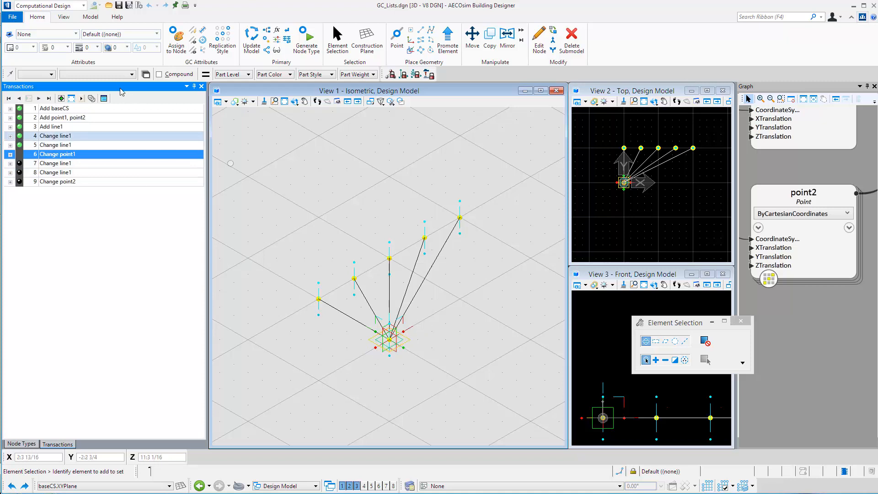
click(39, 99)
click(40, 99)
click(40, 99)
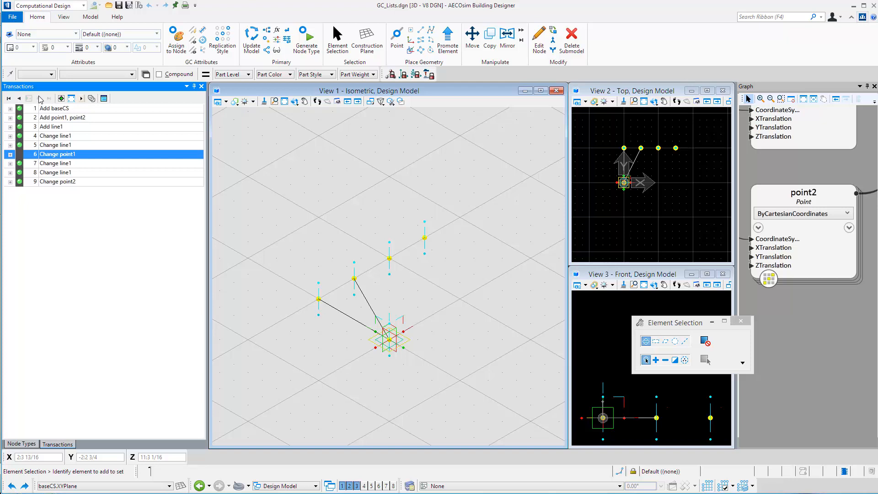
Step: Unsuppress the sixth transaction, Change point1, and replay the transactions from there to the end one by one
right_click(60, 155)
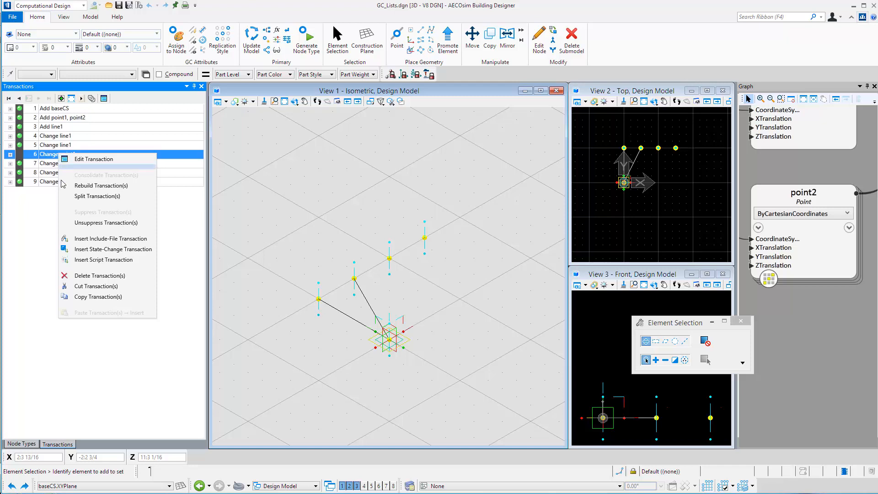
click(85, 224)
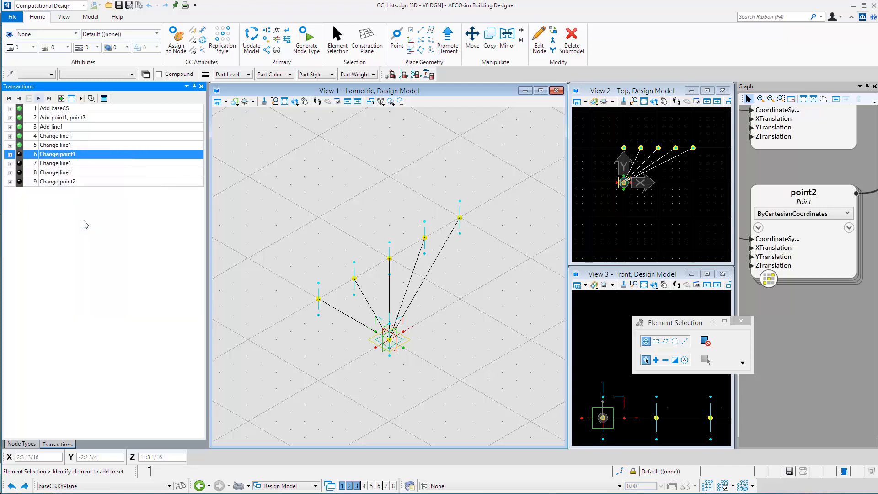
click(39, 98)
click(40, 99)
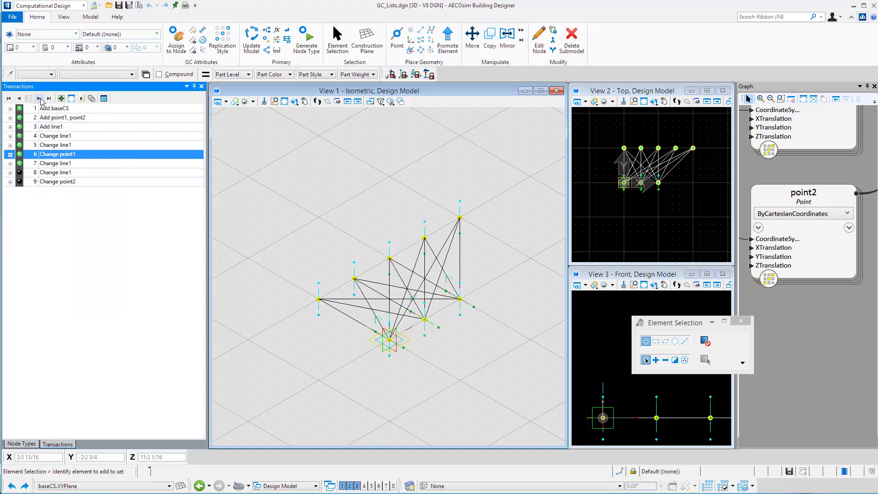
click(40, 99)
click(40, 99)
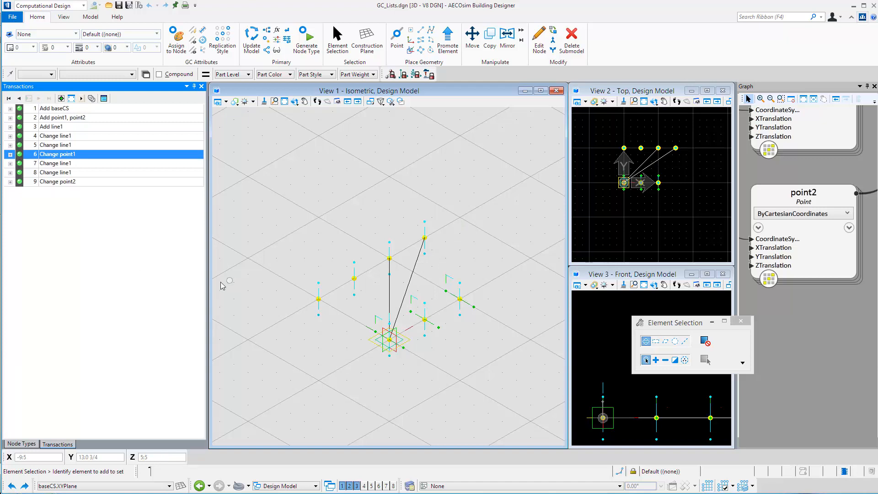
Step: Consolidate the first two transactions, Add baseCS and Add point1, point2, into a single transaction
click(92, 109)
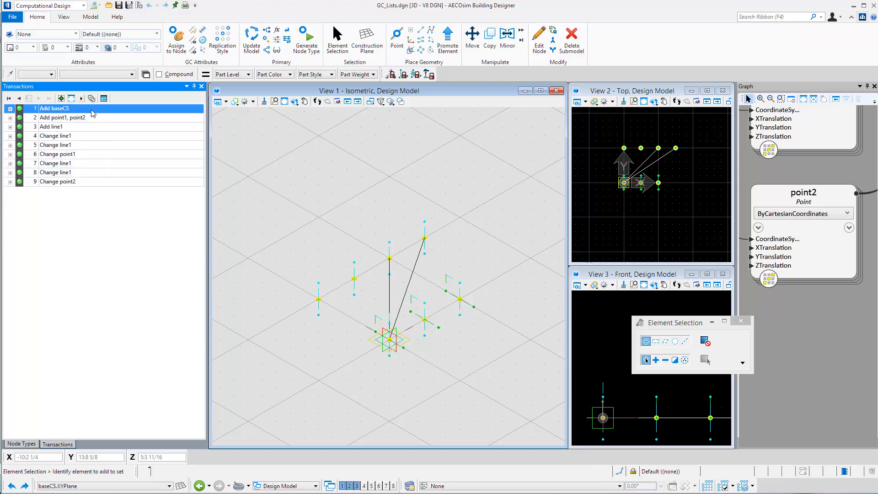
shift+click(94, 118)
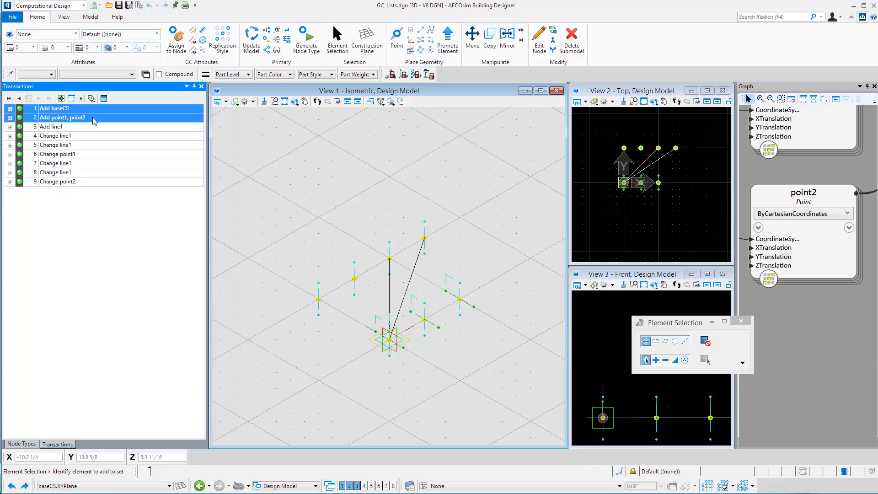
right_click(94, 120)
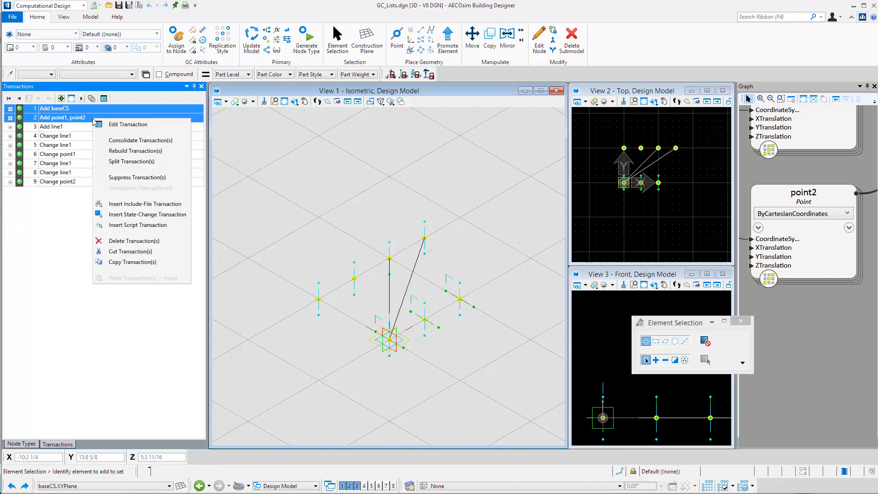
click(131, 141)
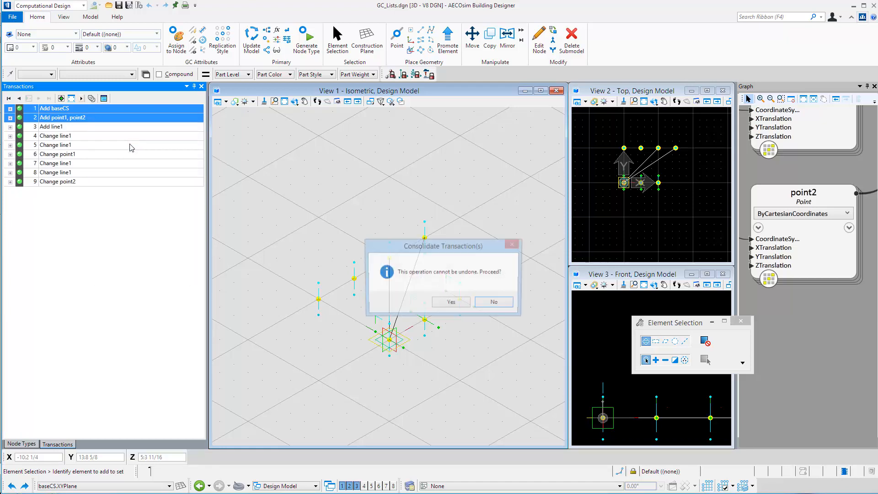
click(452, 303)
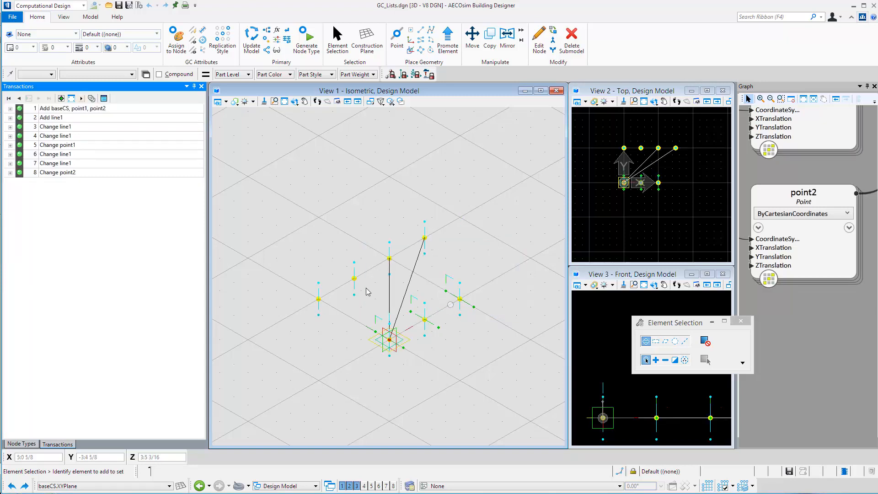
Step: Unplay everything, replay only the consolidated first transaction to examine its nodes in the graph, and play all remaining transactions
click(44, 110)
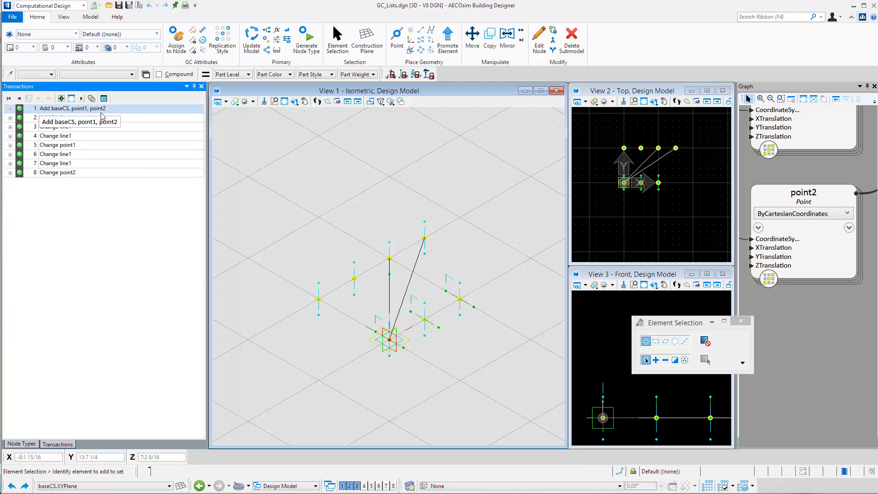
click(8, 99)
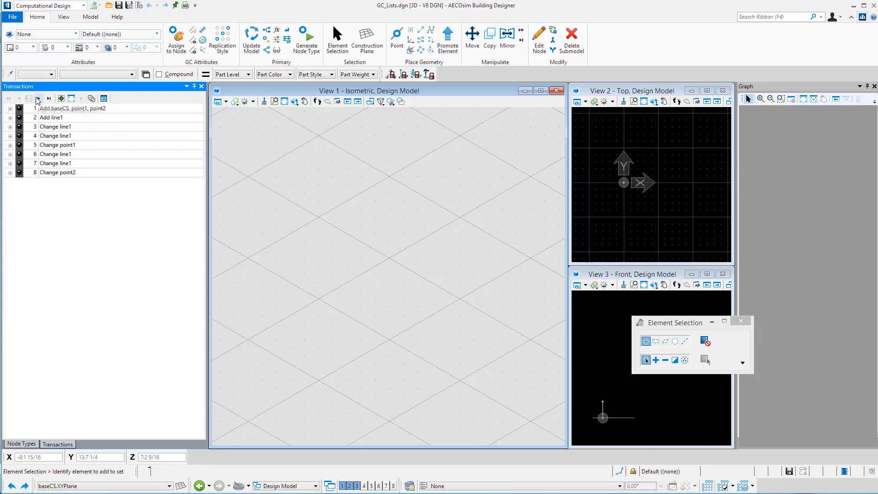
click(38, 99)
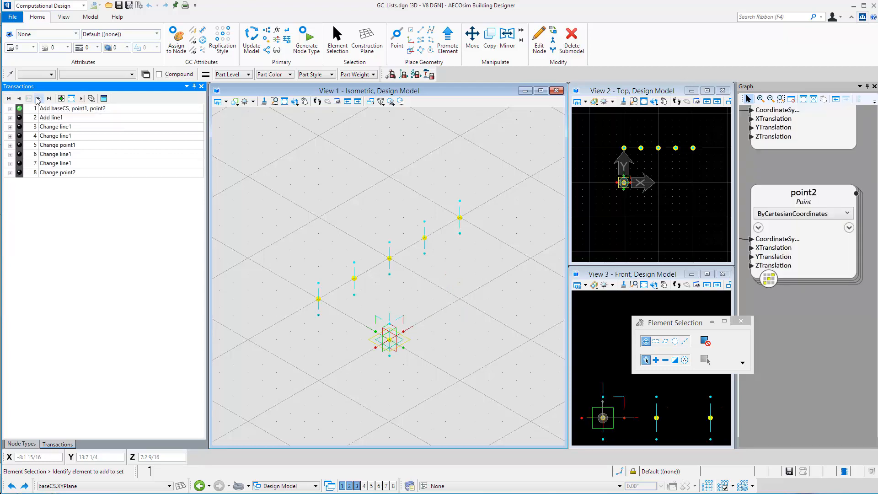
scroll(822, 348, down, 3)
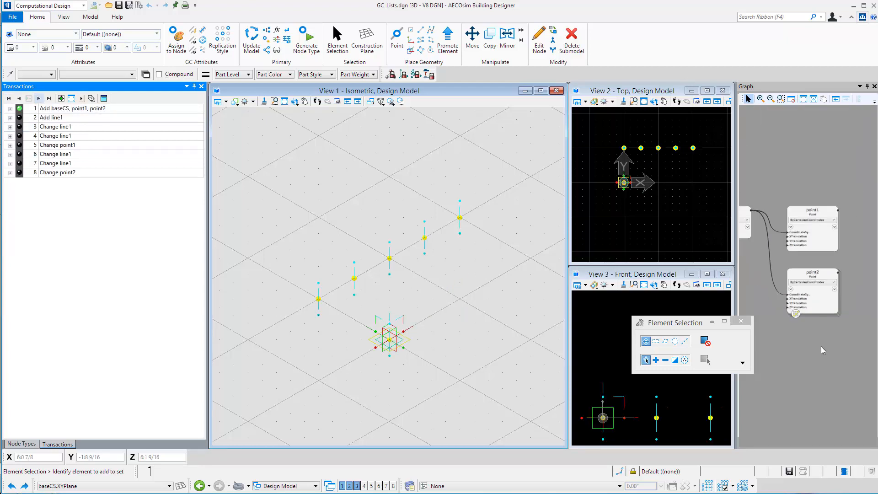
scroll(831, 344, down, 2)
scroll(786, 366, up, 2)
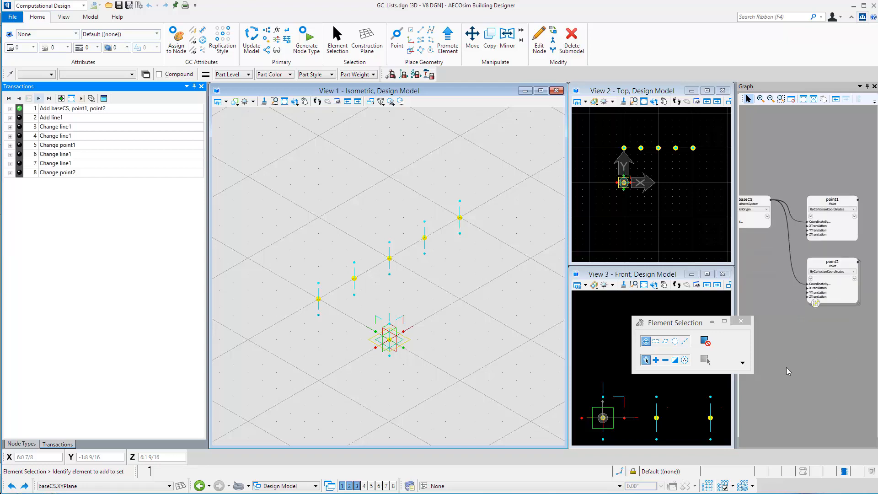
scroll(786, 367, down, 2)
click(49, 98)
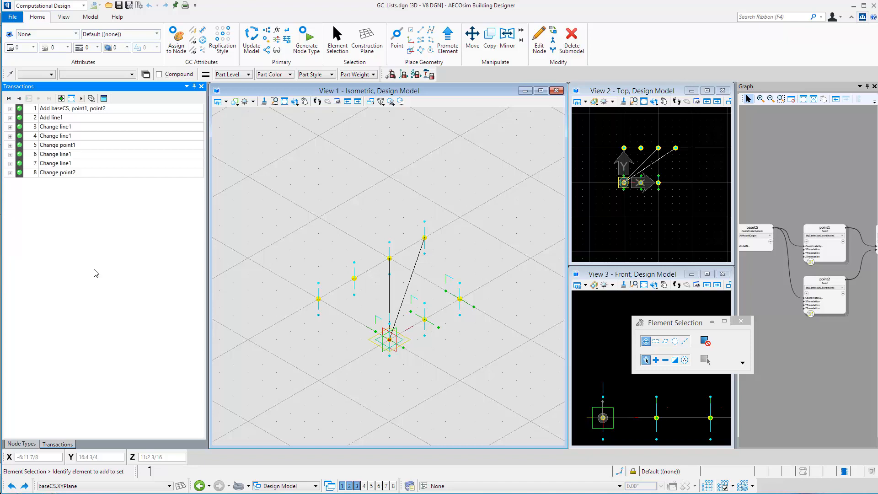
Step: Split the Add baseCS, point1, point2 transaction into separate transactions for each node
right_click(69, 109)
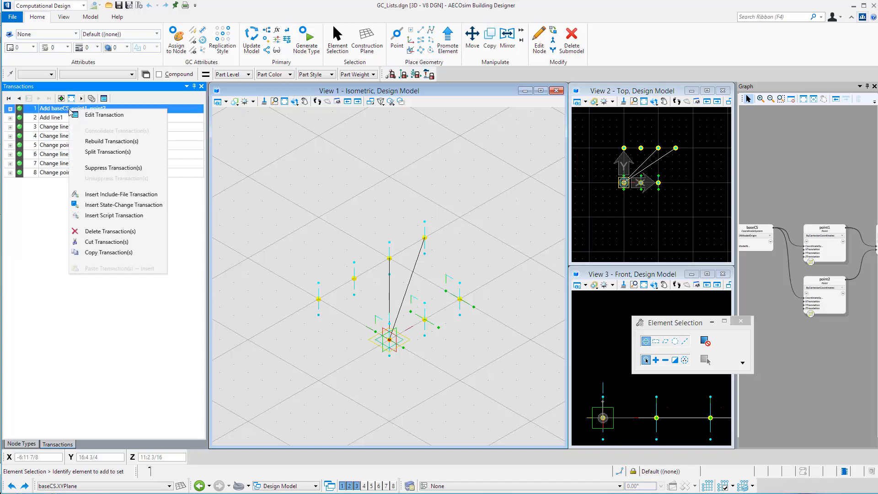
click(107, 153)
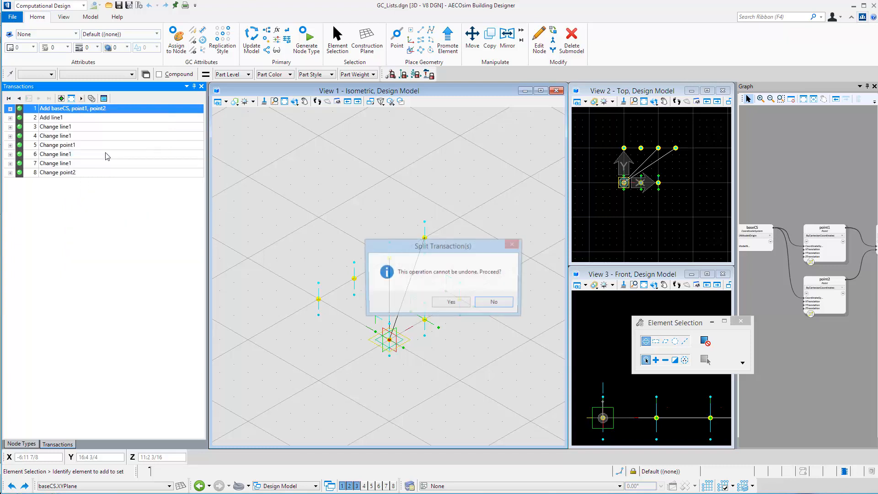
click(452, 303)
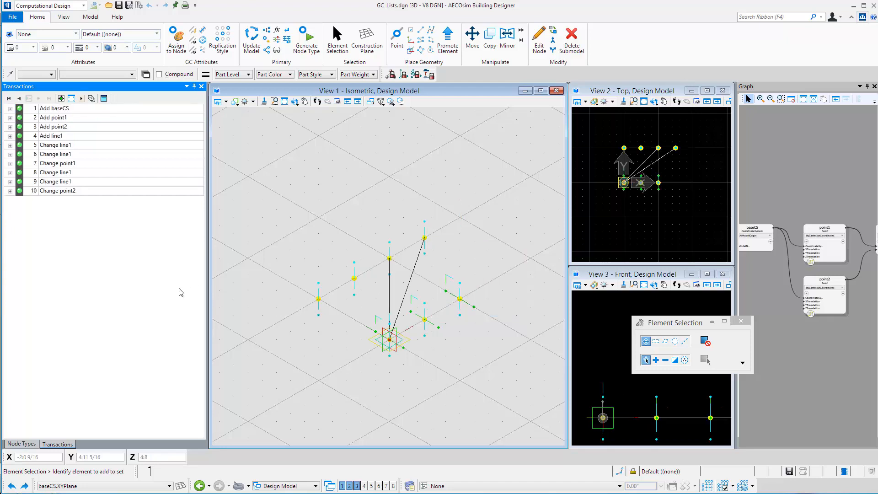
Step: Unplay everything, replay the separate baseCS, point1 and point2 transactions one at a time, and play all the rest
click(77, 109)
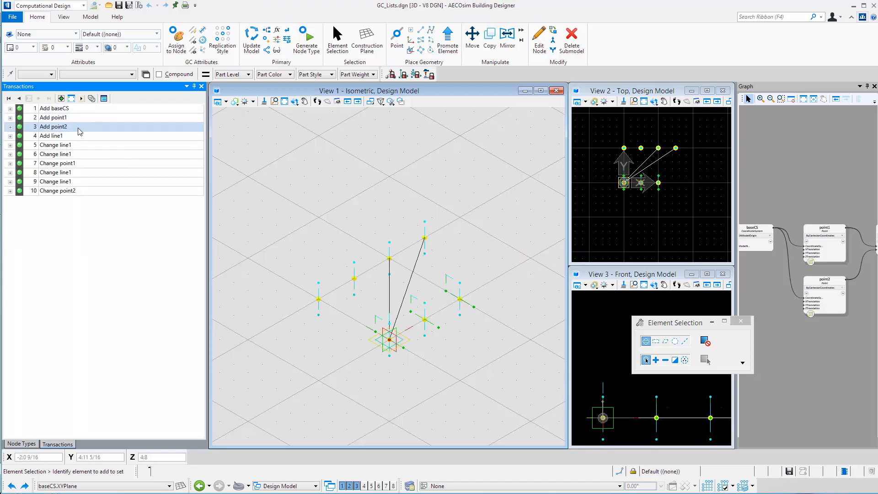
click(74, 117)
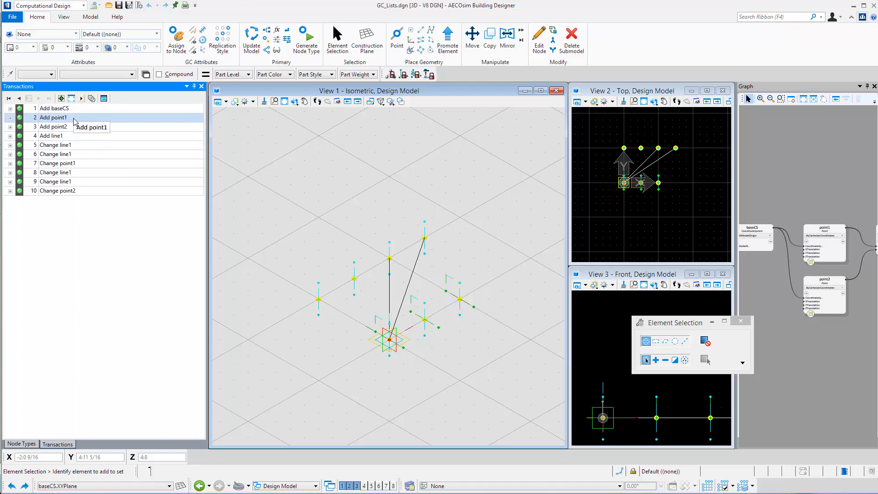
click(9, 99)
click(39, 98)
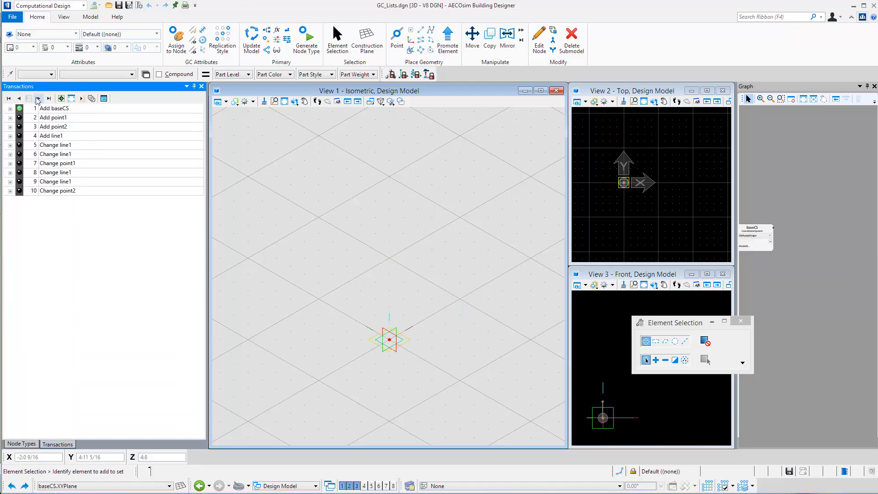
click(38, 99)
click(39, 98)
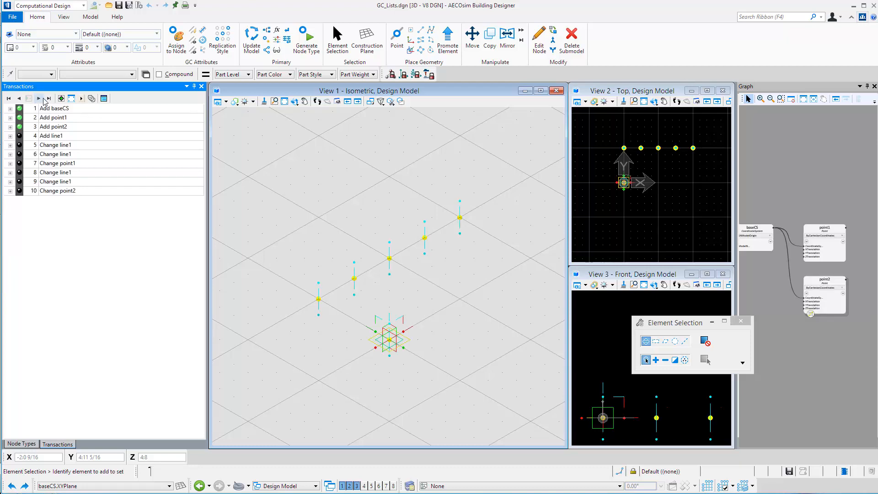
click(48, 99)
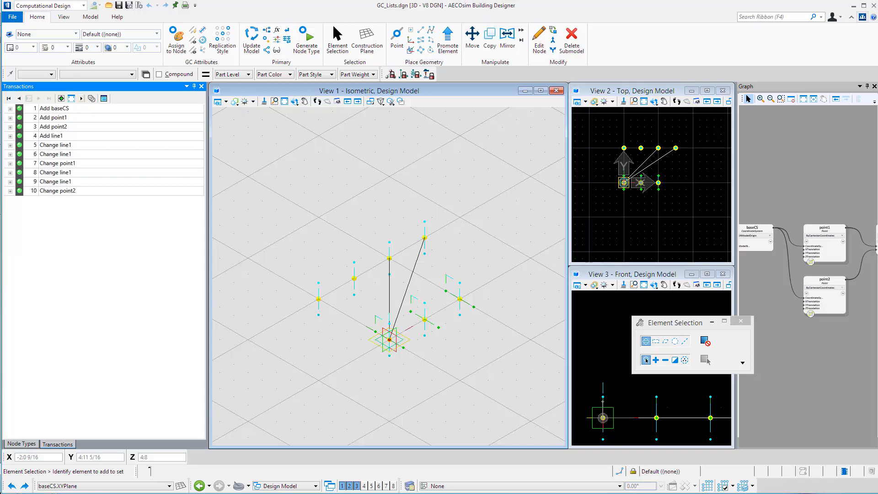
Step: Move the Change point1 transaction ahead of Add line1 by cutting it and inserting it before that transaction
click(79, 164)
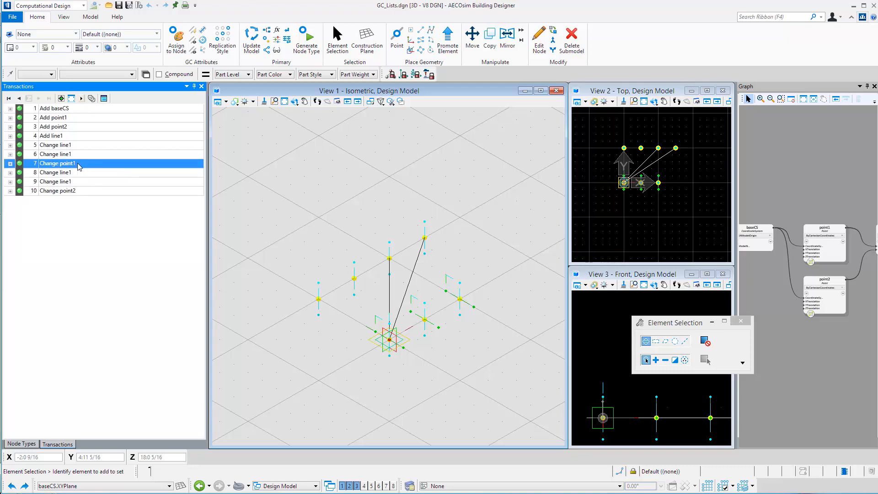
right_click(79, 166)
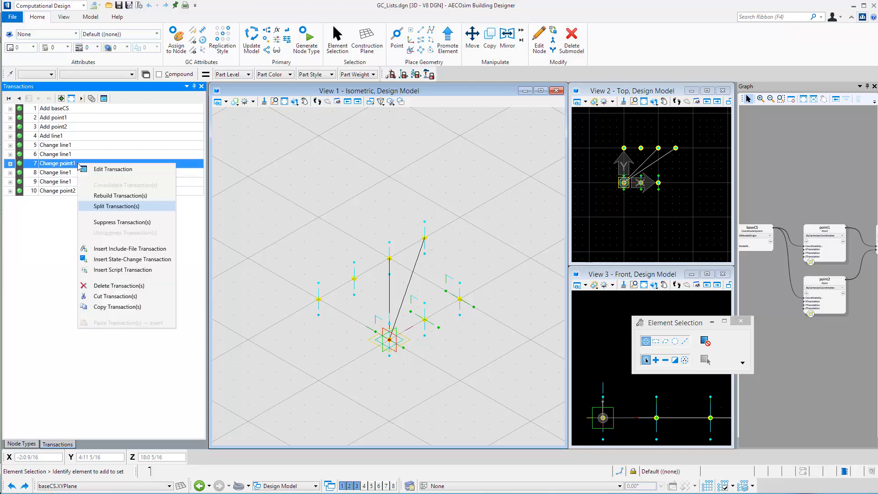
click(119, 297)
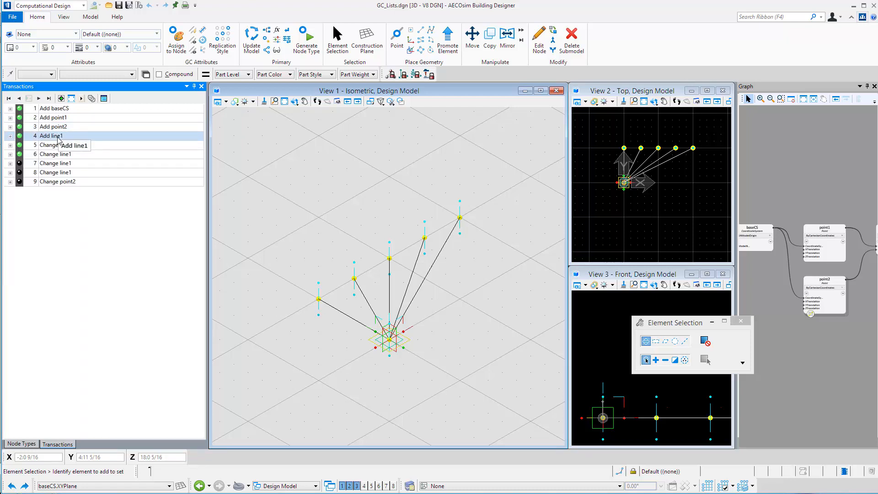
click(58, 137)
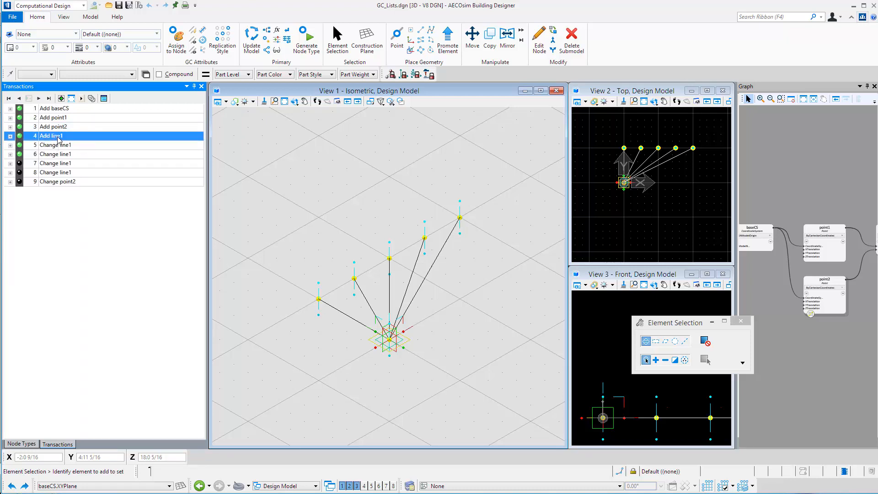
right_click(58, 139)
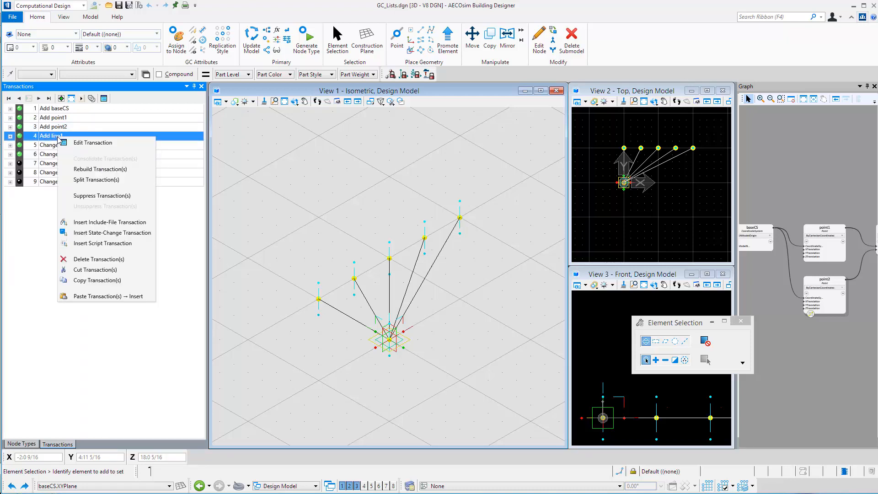
click(105, 296)
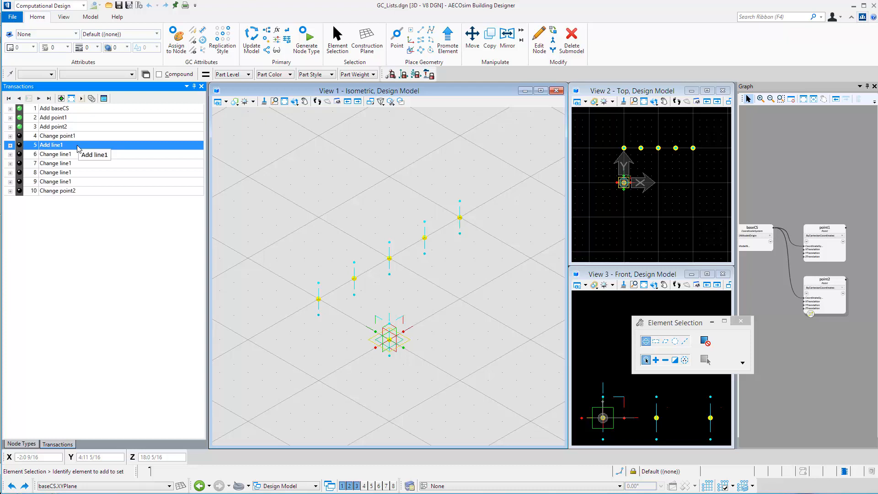
Step: Unplay everything and replay the reordered transactions one at a time, from Add baseCS through Change point2
click(8, 98)
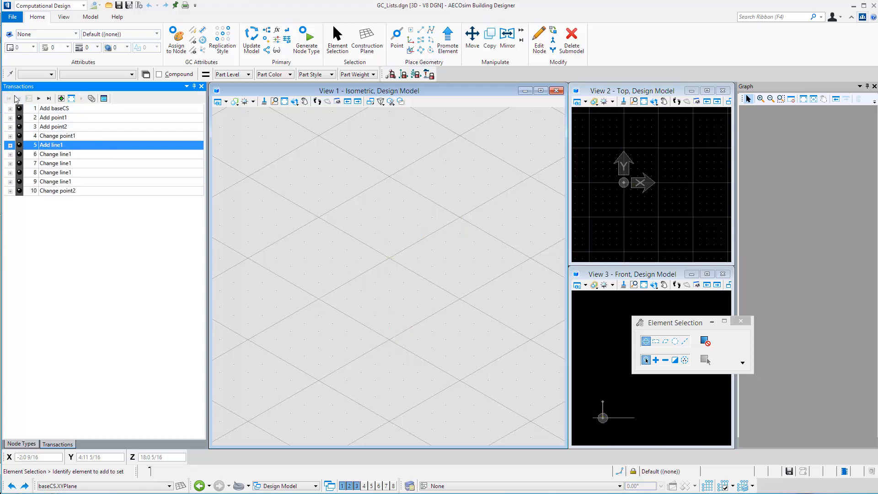
click(39, 99)
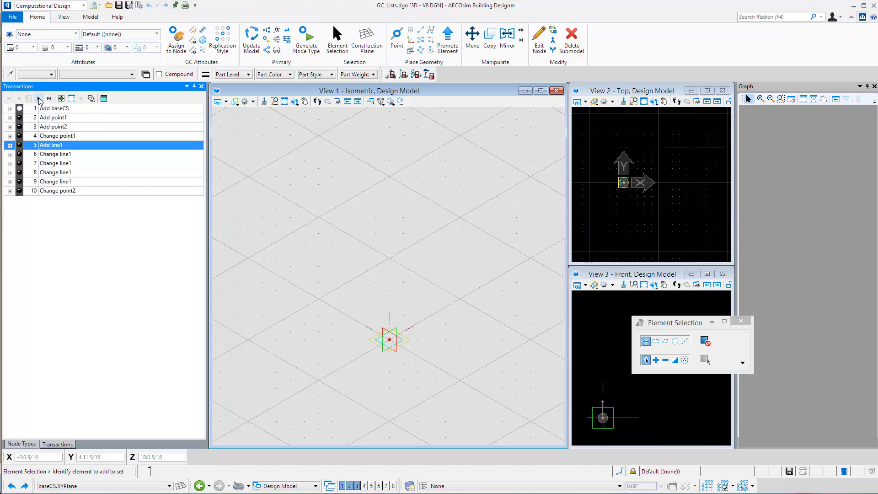
click(39, 99)
click(40, 99)
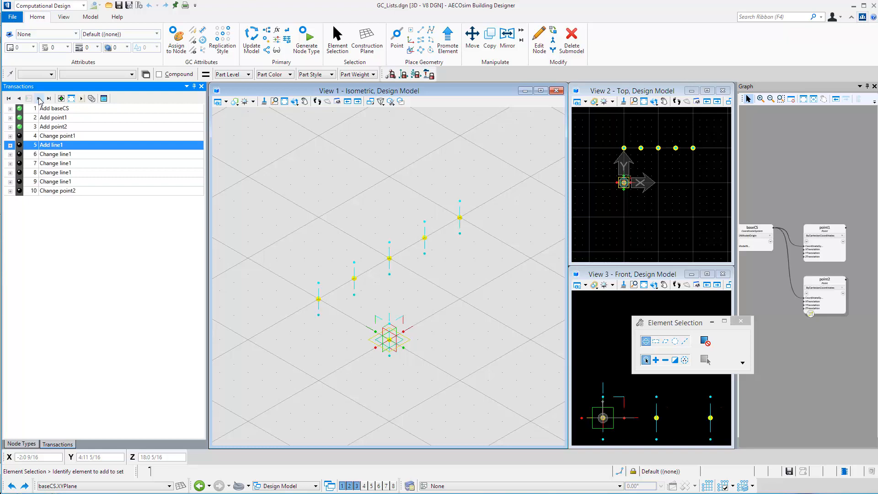
click(39, 99)
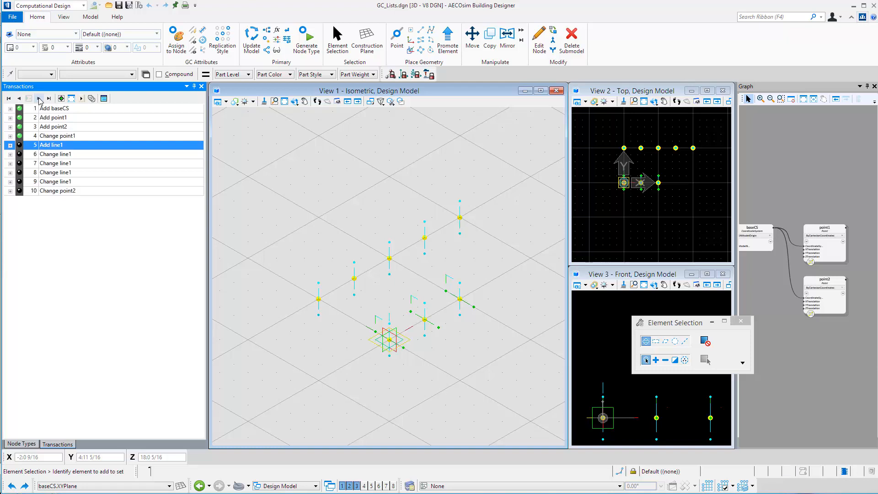
click(39, 99)
click(40, 98)
click(39, 99)
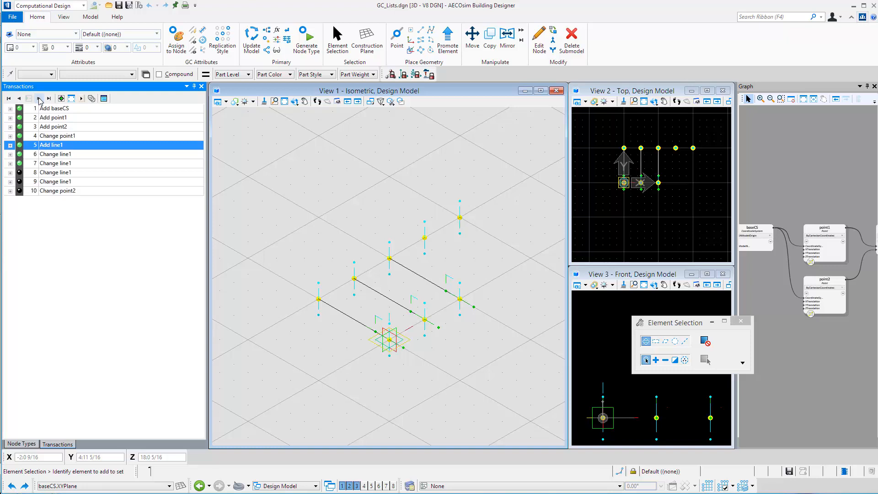
click(39, 99)
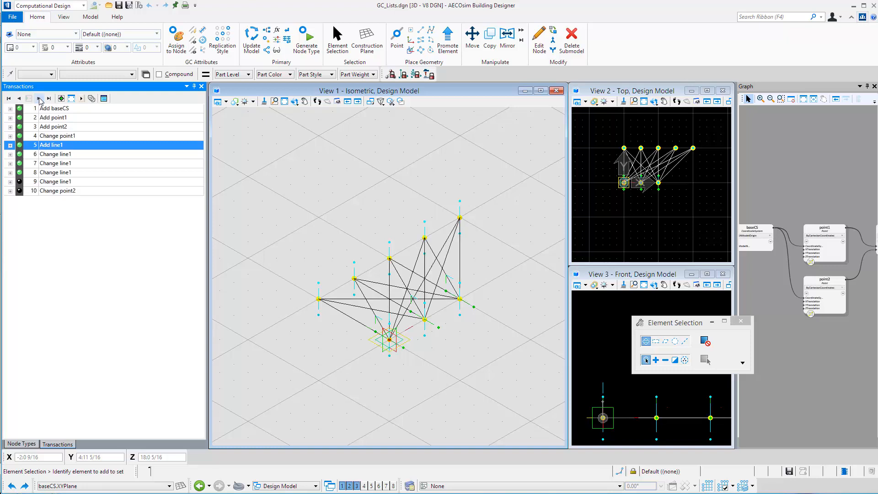
click(39, 99)
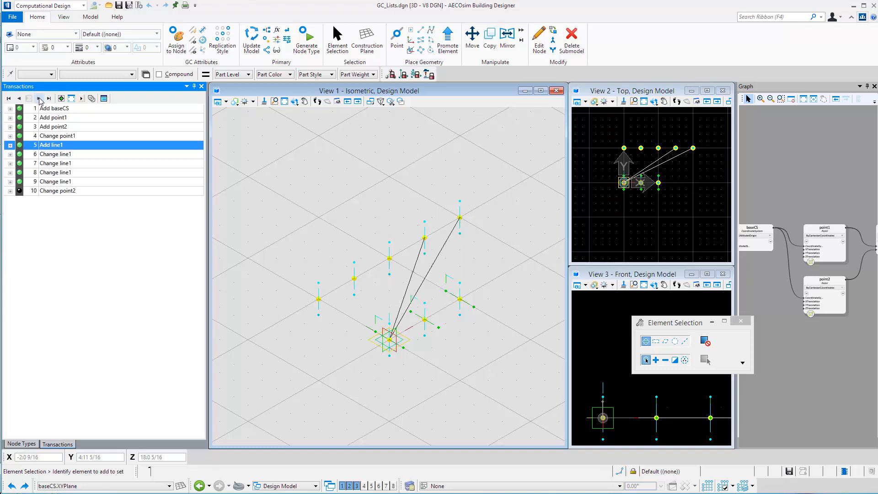
click(39, 99)
Step: Rebuild all transactions from Add baseCS through Change point2 into an alternative set that achieves the same result
click(80, 111)
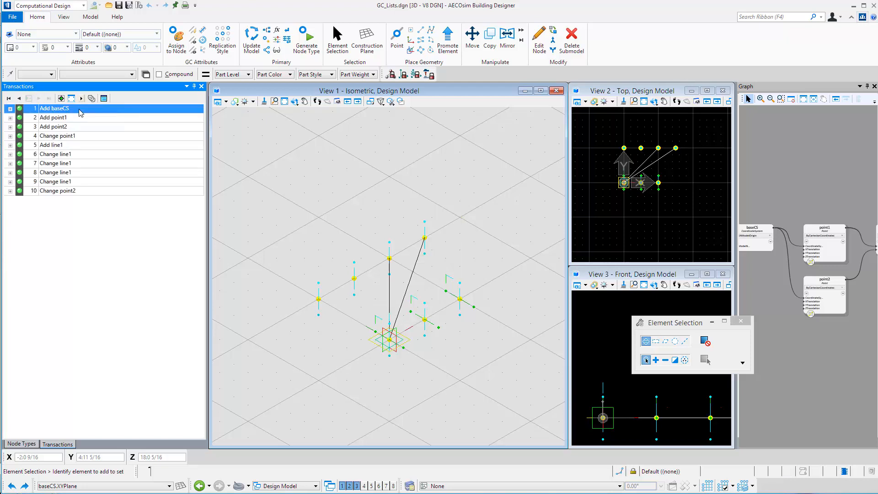
shift+click(89, 191)
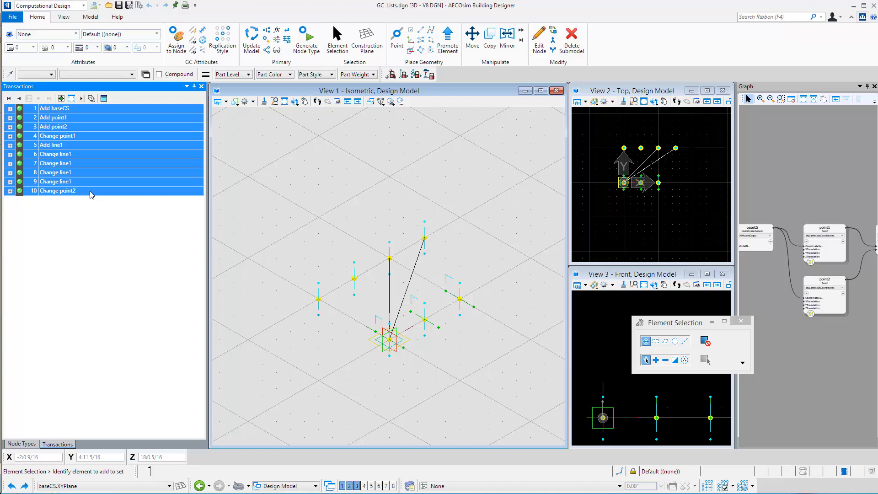
right_click(91, 194)
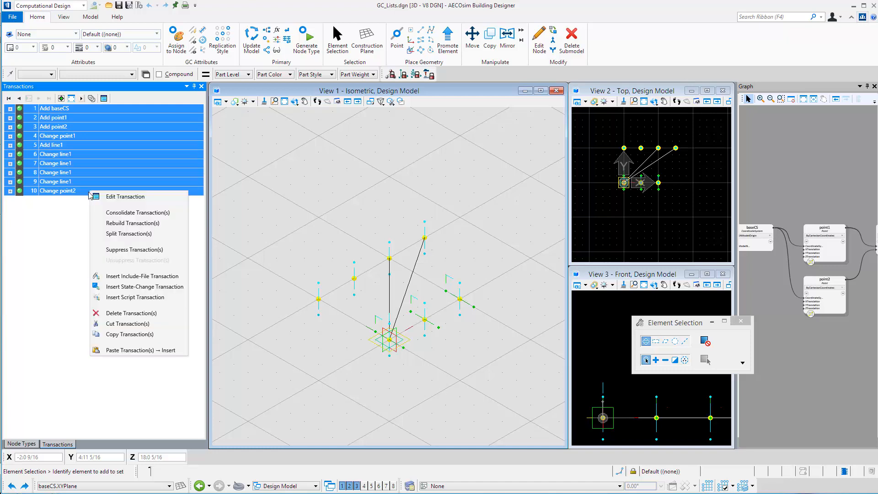
click(122, 223)
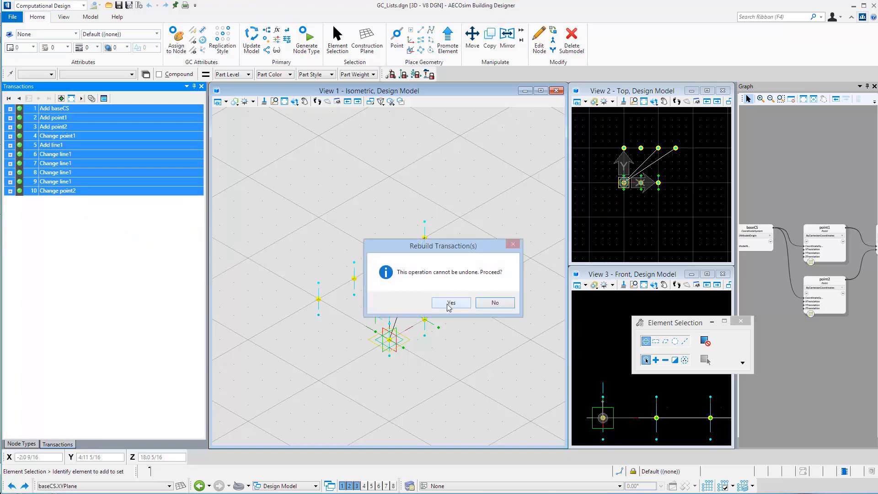
click(449, 304)
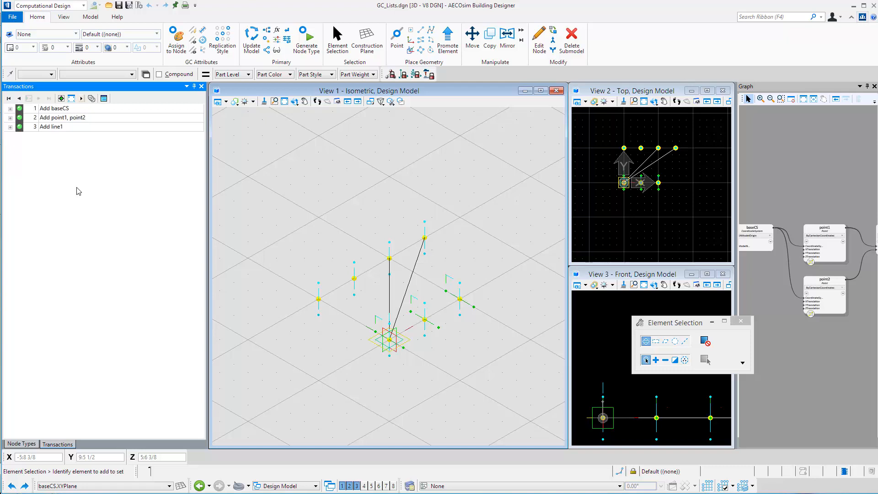
Step: Unplay the rebuilt transactions and replay Add baseCS, Add point1, point2 and Add line1 one at a time
click(8, 98)
click(39, 99)
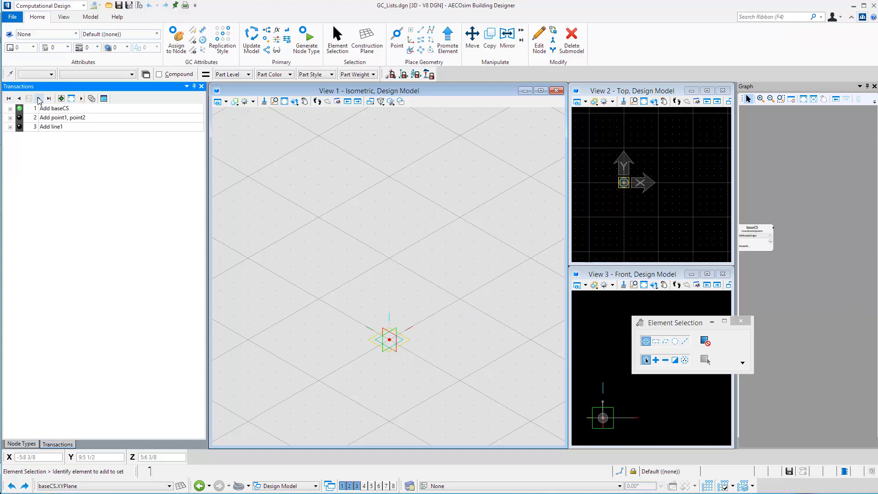
click(40, 99)
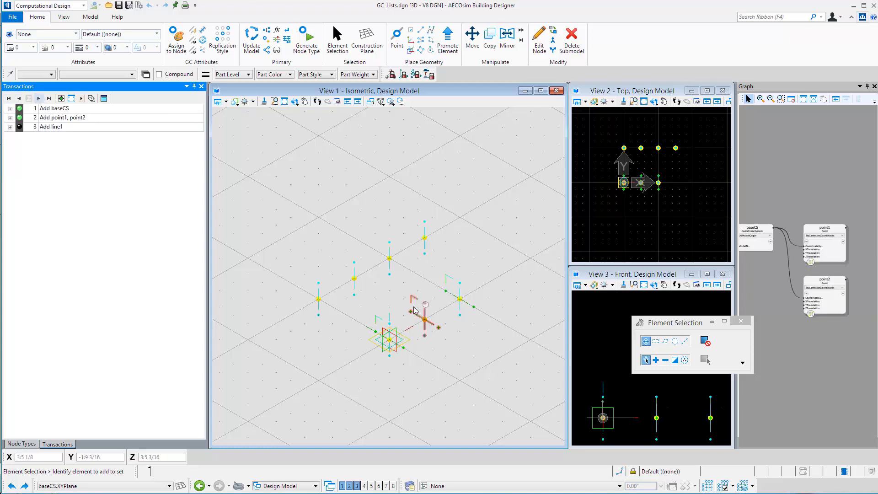
click(39, 98)
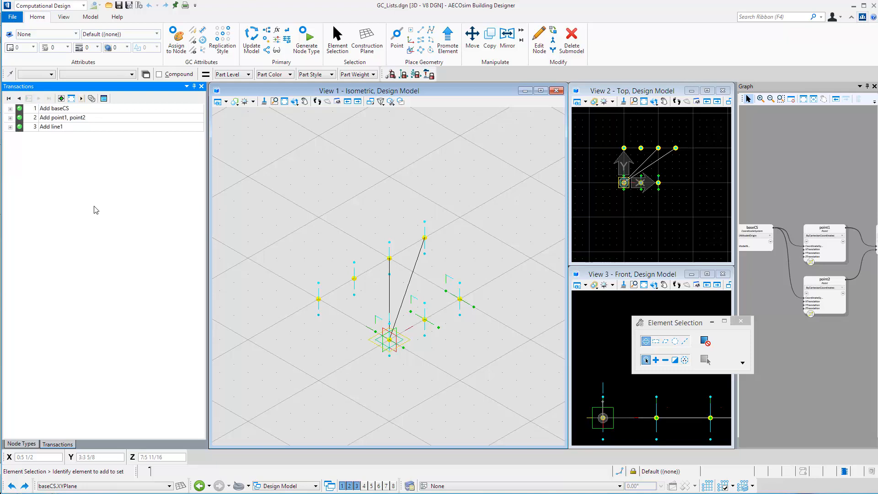
Step: Examine the StartPoint and EndPoint inputs of the line1 node in the graph
scroll(761, 312, down, 4)
scroll(835, 291, up, 6)
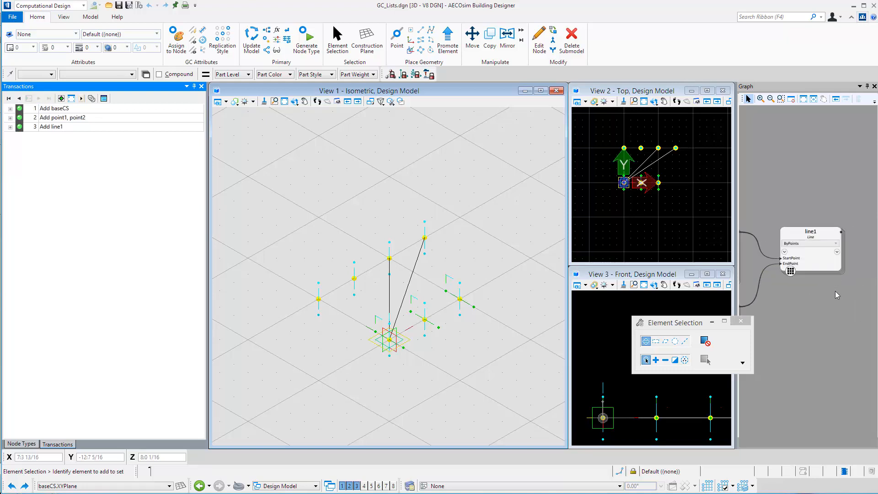
scroll(835, 291, up, 2)
mouse_move(786, 250)
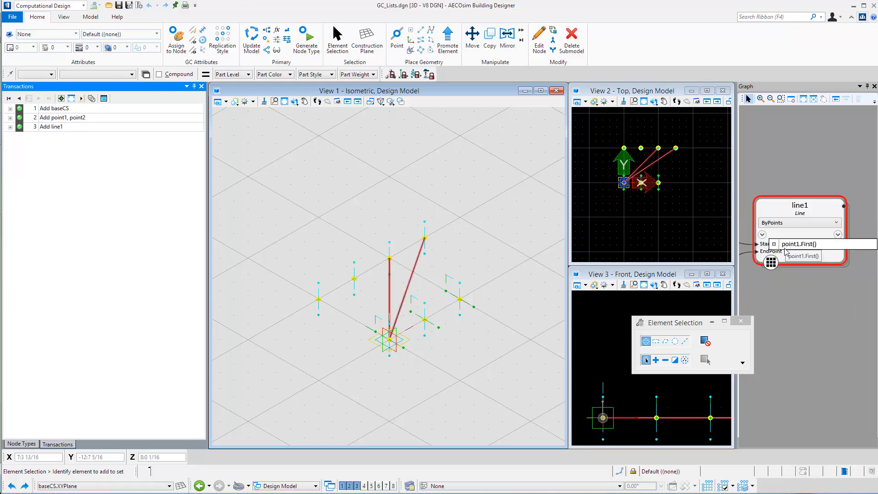
click(797, 305)
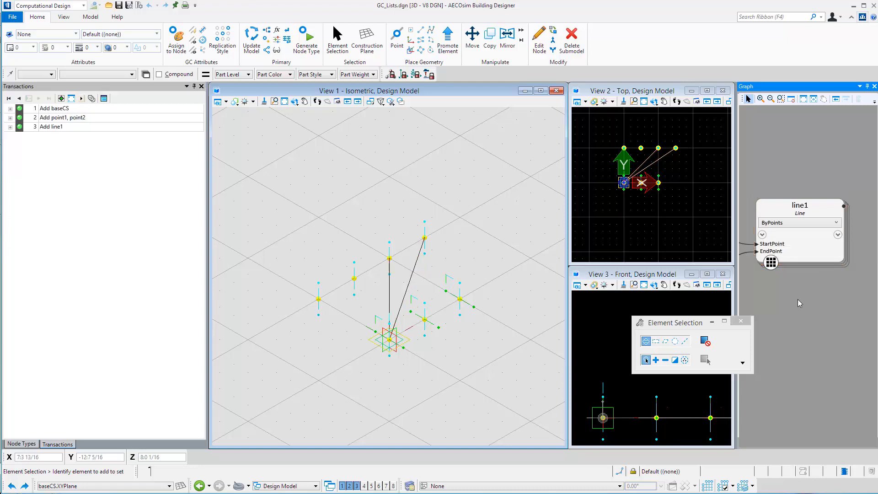